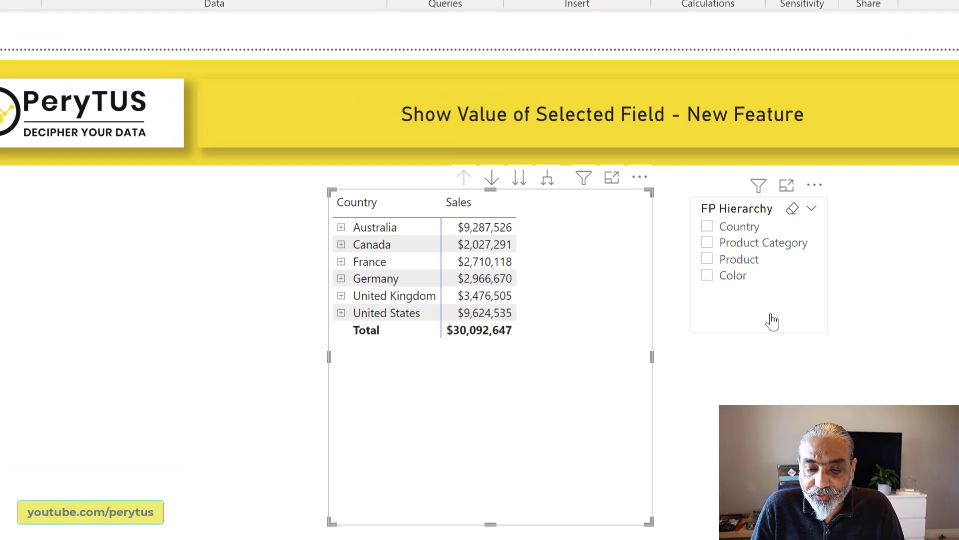
Show the FP Hierarchy DAX and highlight its Geography and Products Category table references.
{"action": "left_click", "coordinate": [886, 17]}
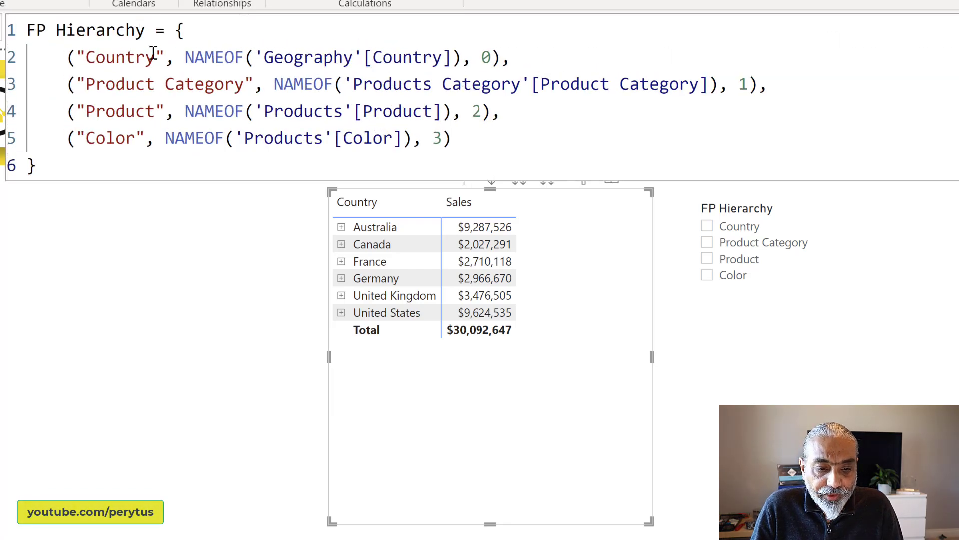
{"action": "left_click_drag", "start_coordinate": [256, 57], "coordinate": [364, 57]}
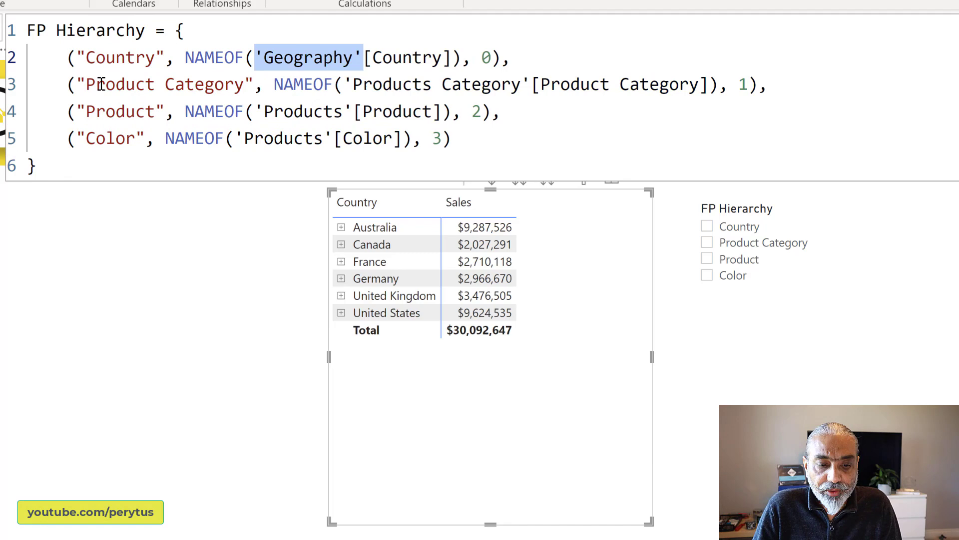
{"action": "left_click_drag", "start_coordinate": [95, 84], "coordinate": [247, 84]}
{"action": "left_click_drag", "start_coordinate": [462, 84], "coordinate": [492, 84]}
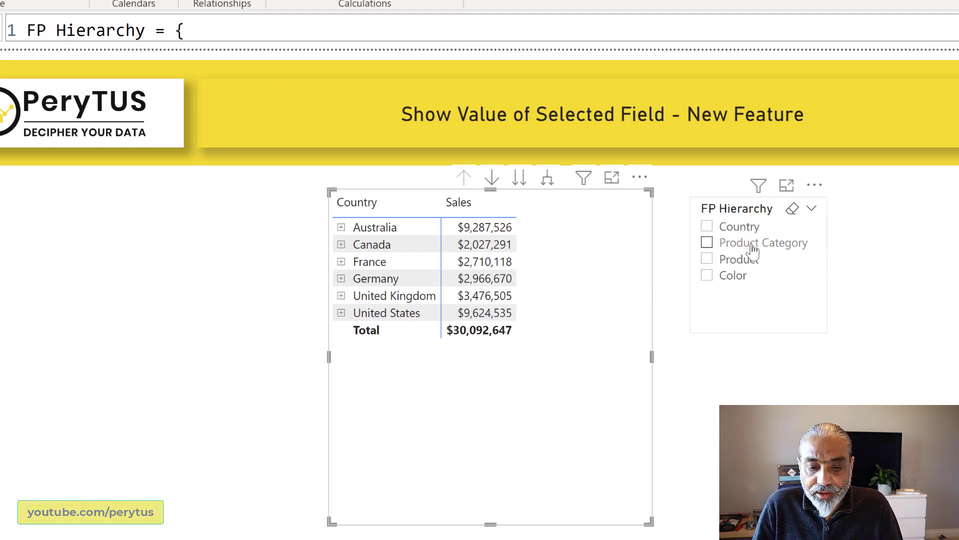
{"action": "left_click", "coordinate": [739, 278]}
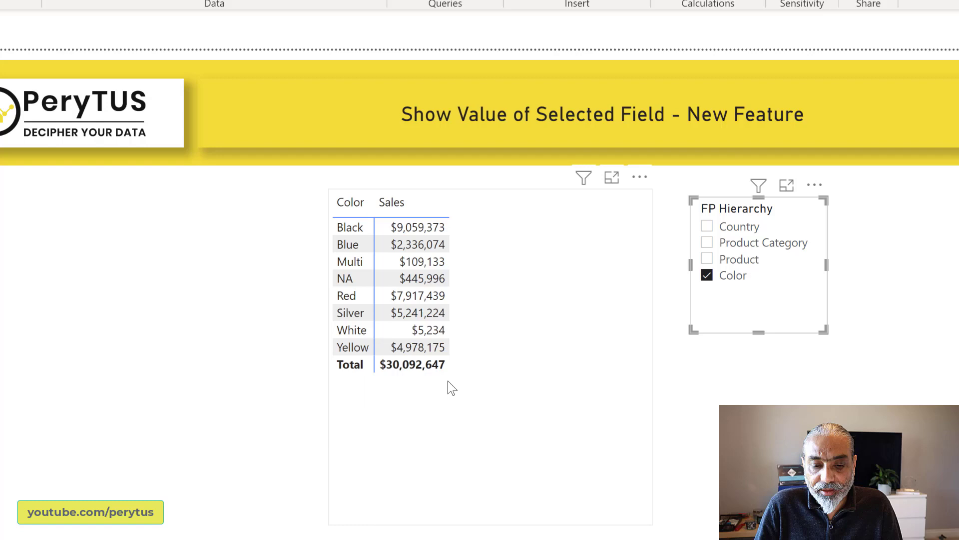
{"action": "left_click", "coordinate": [742, 265]}
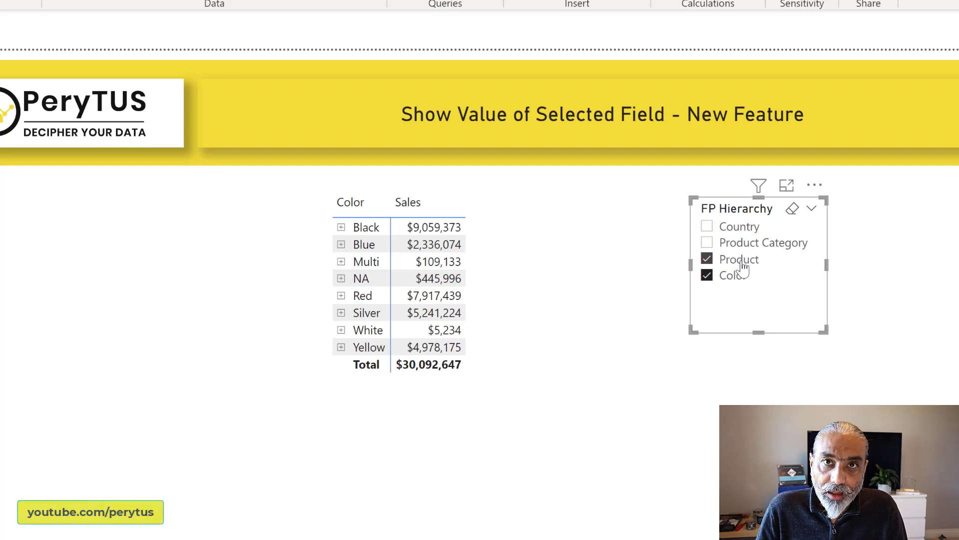
{"action": "left_click", "coordinate": [741, 260]}
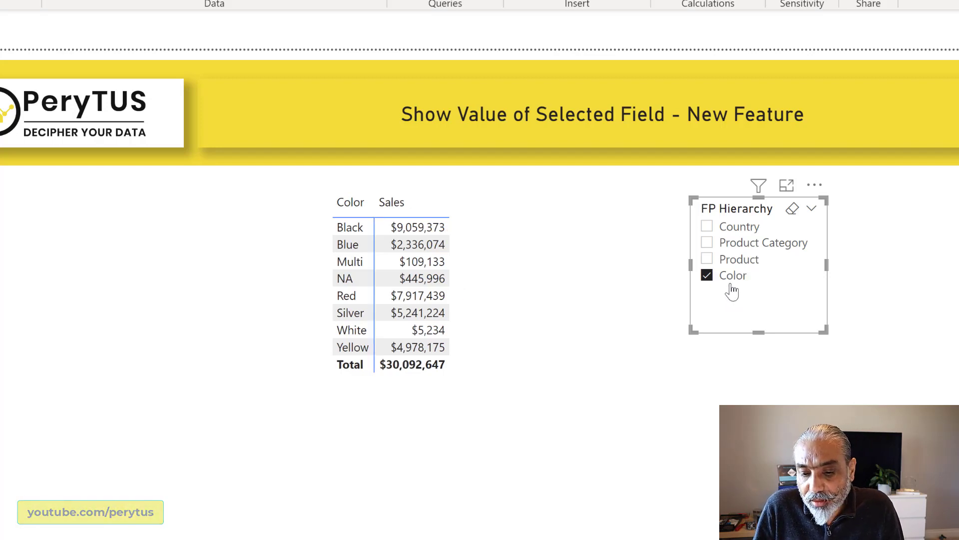
{"action": "left_click", "coordinate": [731, 283]}
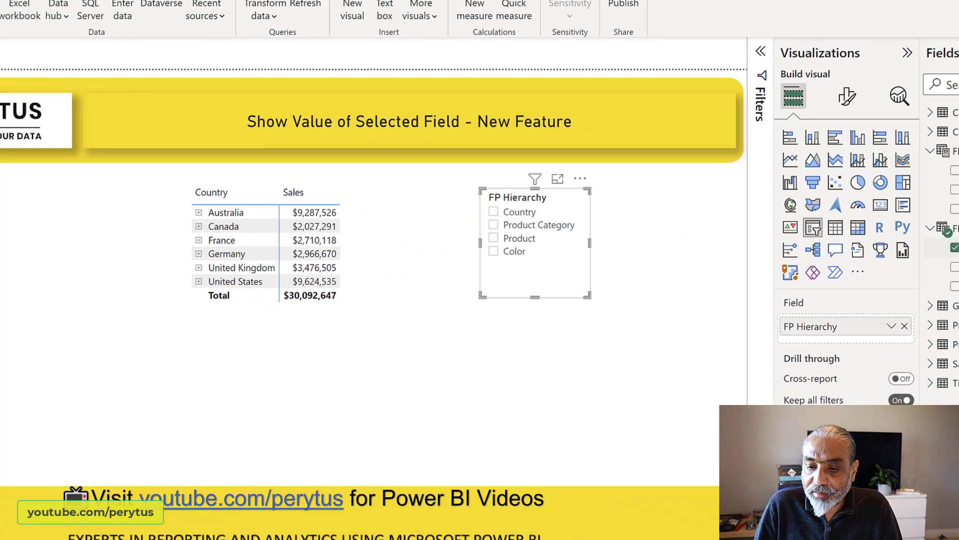
Add a second FP Hierarchy slicer below the first, check Color in the first, and select the new slicer.
{"action": "left_click_drag", "start_coordinate": [894, 241], "coordinate": [460, 330]}
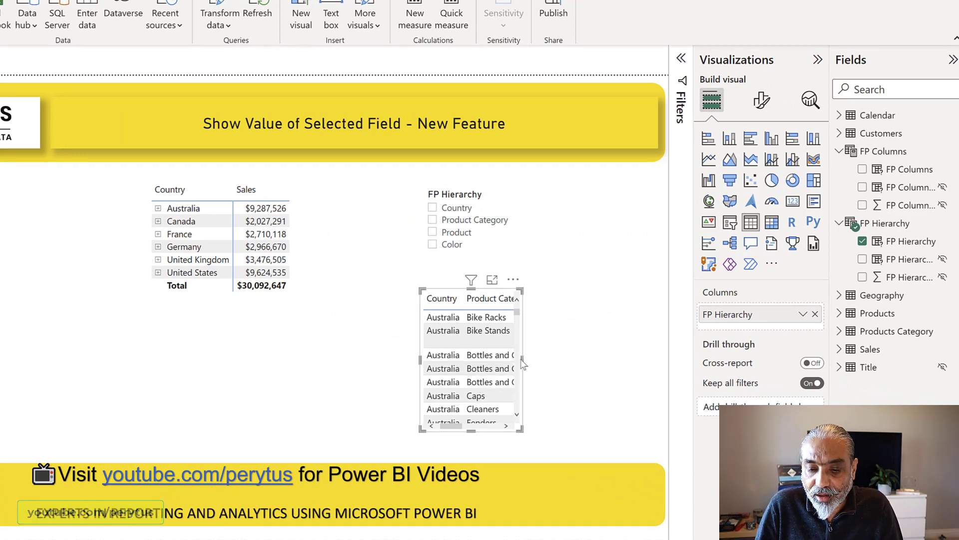
{"action": "left_click", "coordinate": [732, 225]}
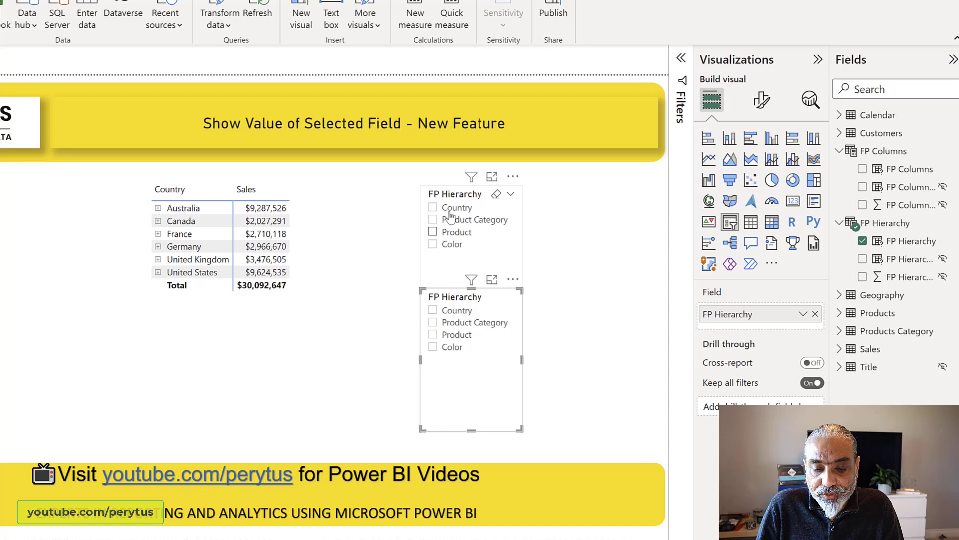
{"action": "left_click_drag", "start_coordinate": [459, 300], "coordinate": [462, 320]}
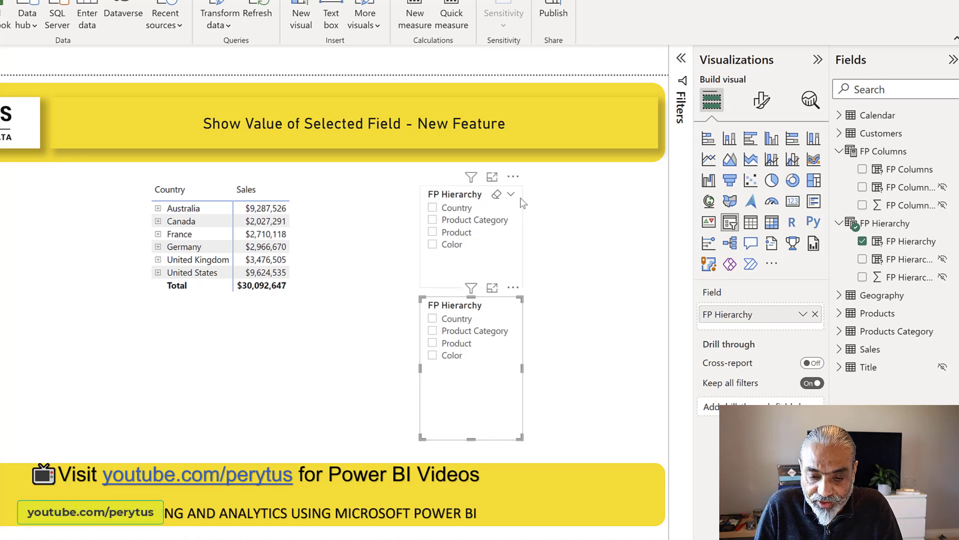
{"action": "left_click", "coordinate": [444, 246]}
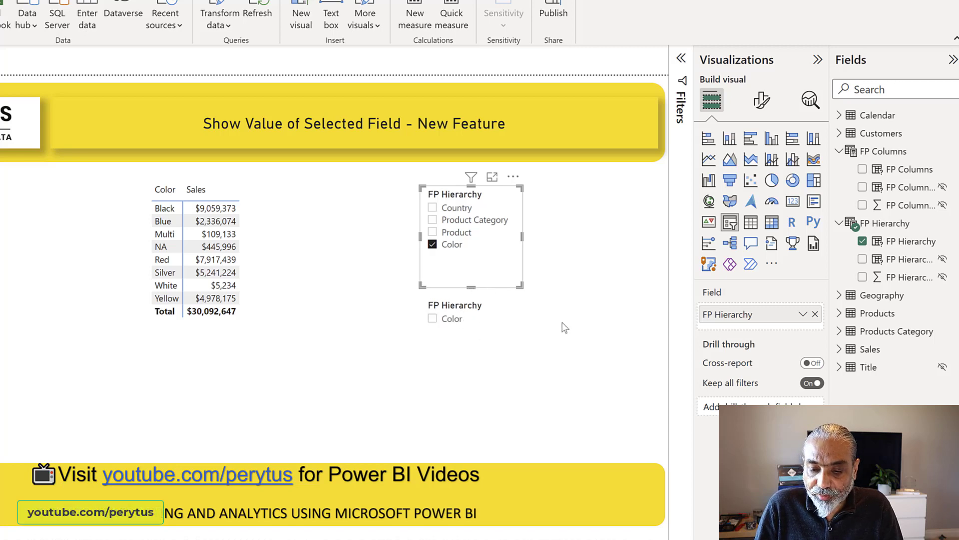
{"action": "left_click", "coordinate": [473, 374]}
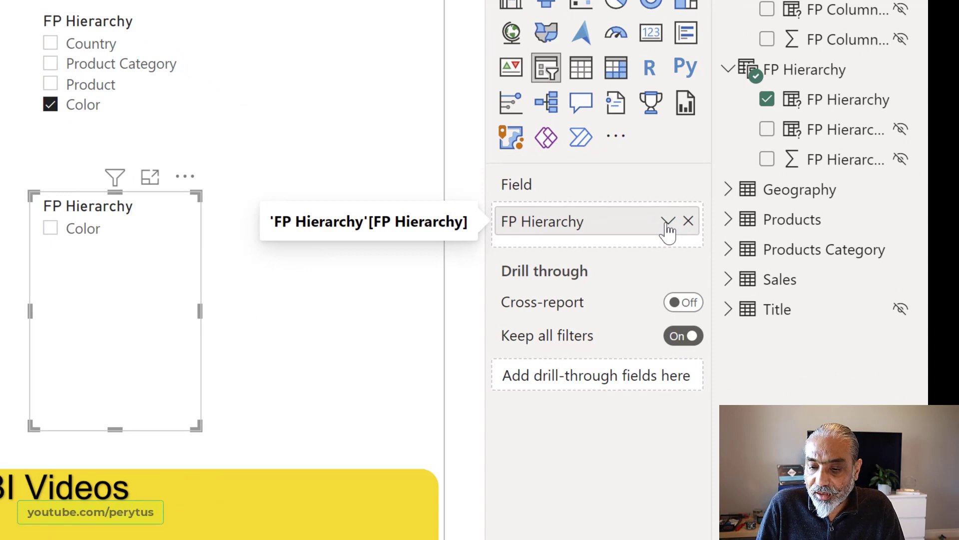
Set the lower slicer to 'Show values of selected field' and try it with Product instead of Color.
{"action": "left_click", "coordinate": [668, 222]}
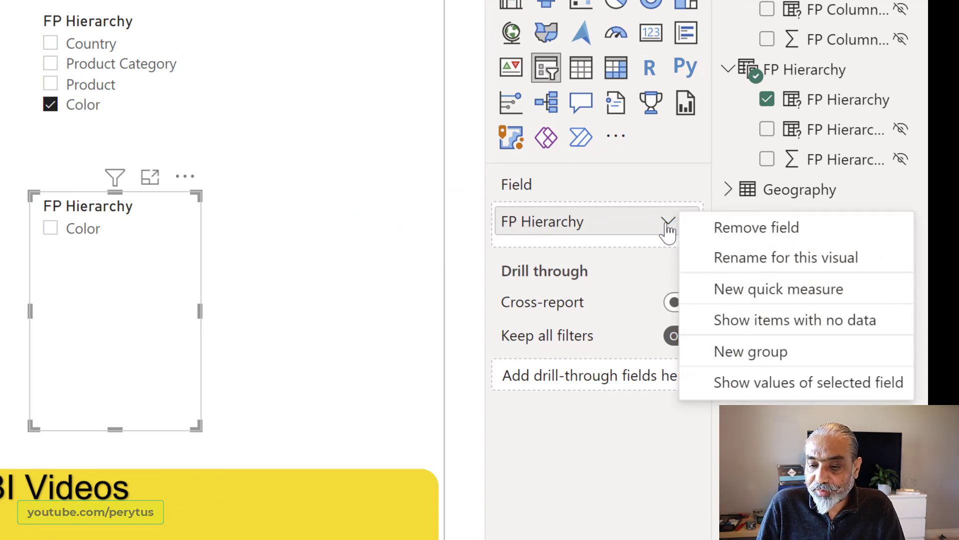
{"action": "left_click", "coordinate": [747, 382]}
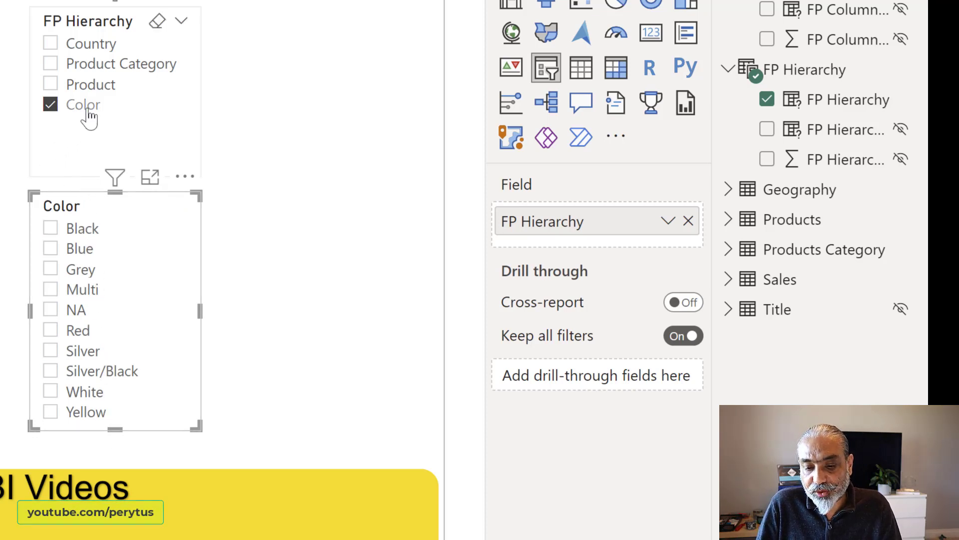
{"action": "left_click", "coordinate": [91, 86]}
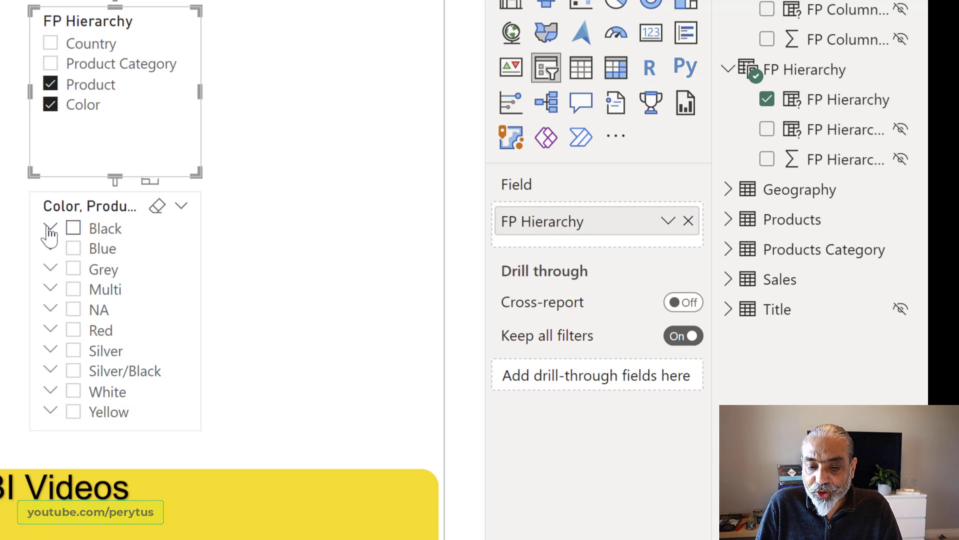
{"action": "left_click", "coordinate": [50, 229]}
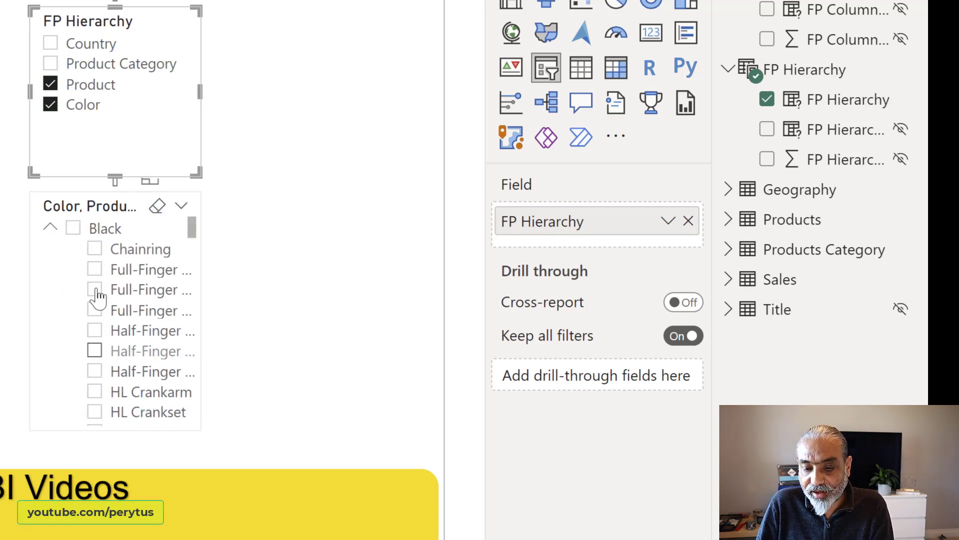
{"action": "left_click", "coordinate": [50, 228]}
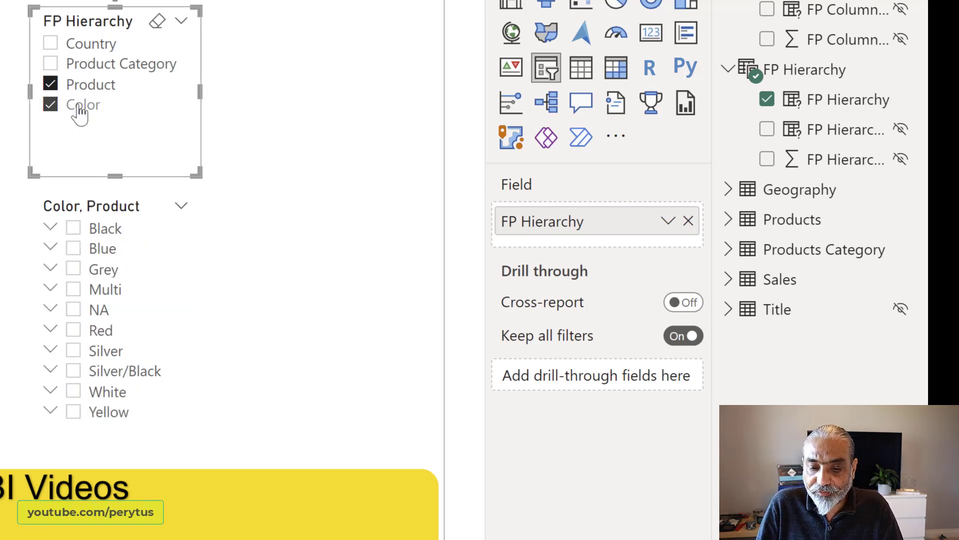
{"action": "left_click", "coordinate": [80, 111]}
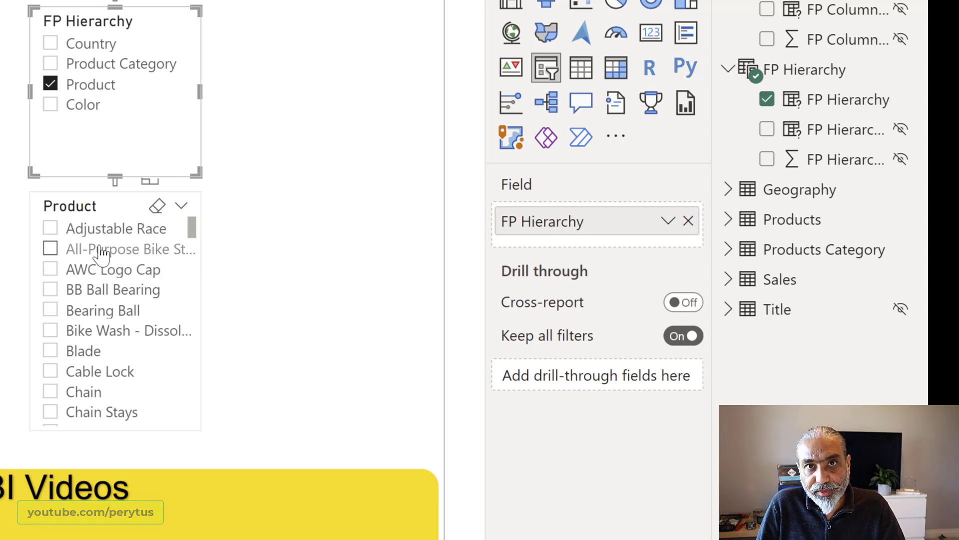
Switch the slicer back to field names, reapply 'Show values of selected field', and choose Country.
{"action": "left_click", "coordinate": [82, 214]}
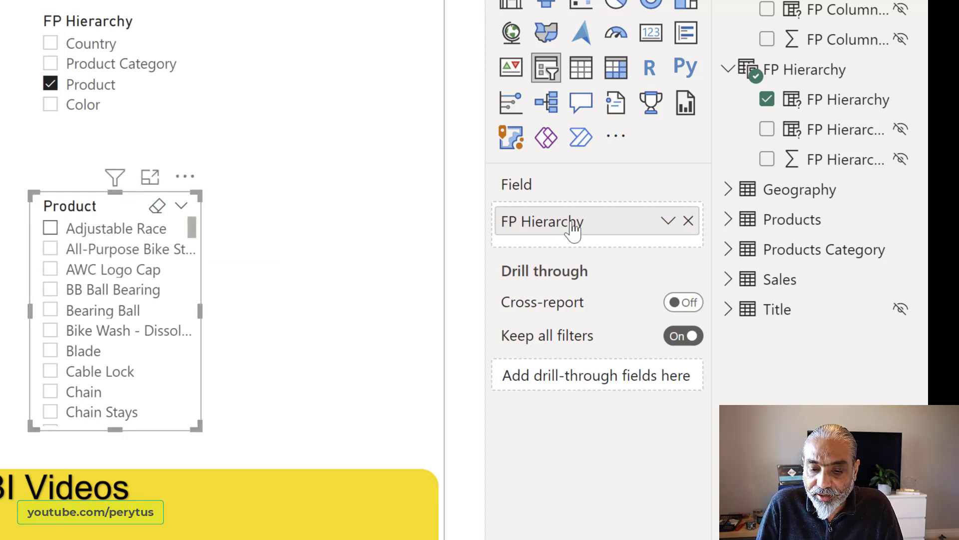
{"action": "left_click", "coordinate": [668, 223]}
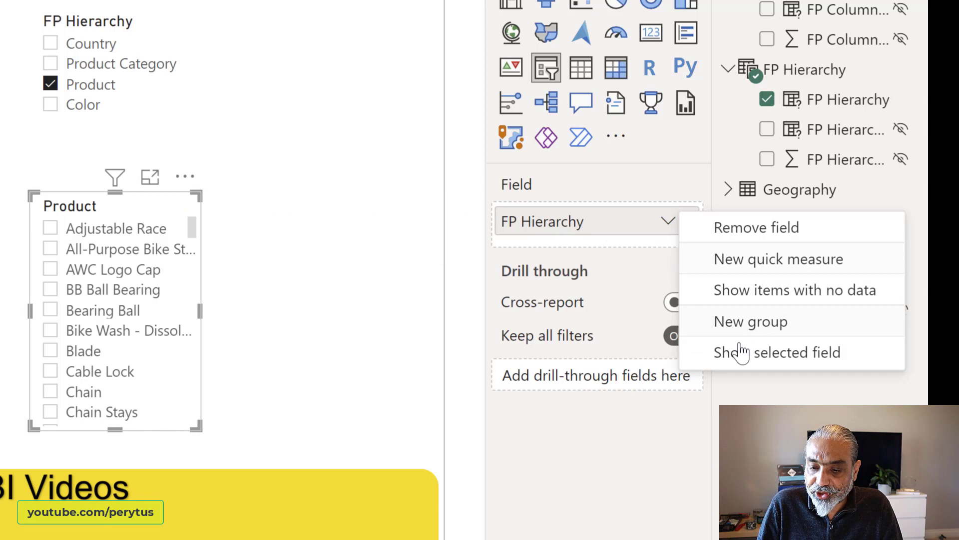
{"action": "left_click", "coordinate": [747, 361]}
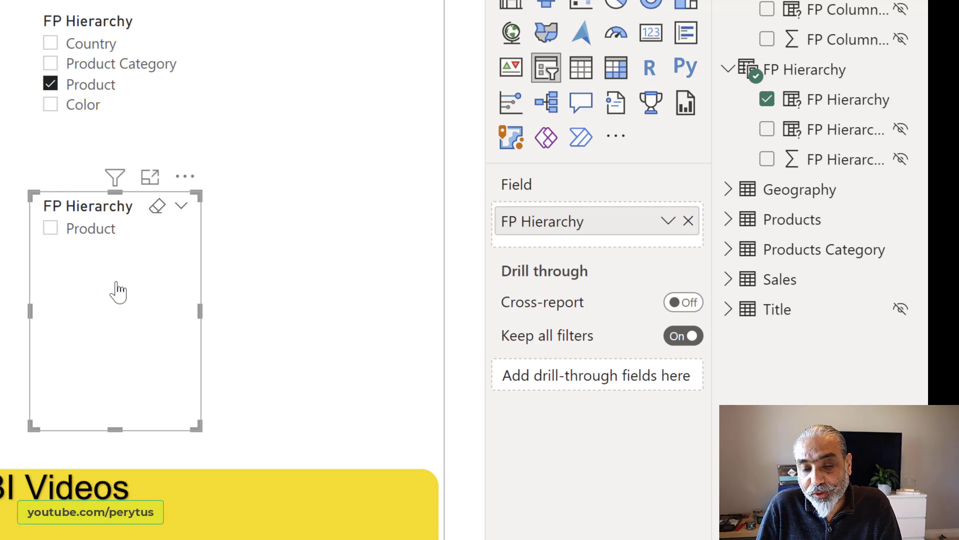
{"action": "left_click", "coordinate": [669, 221]}
{"action": "left_click", "coordinate": [768, 389]}
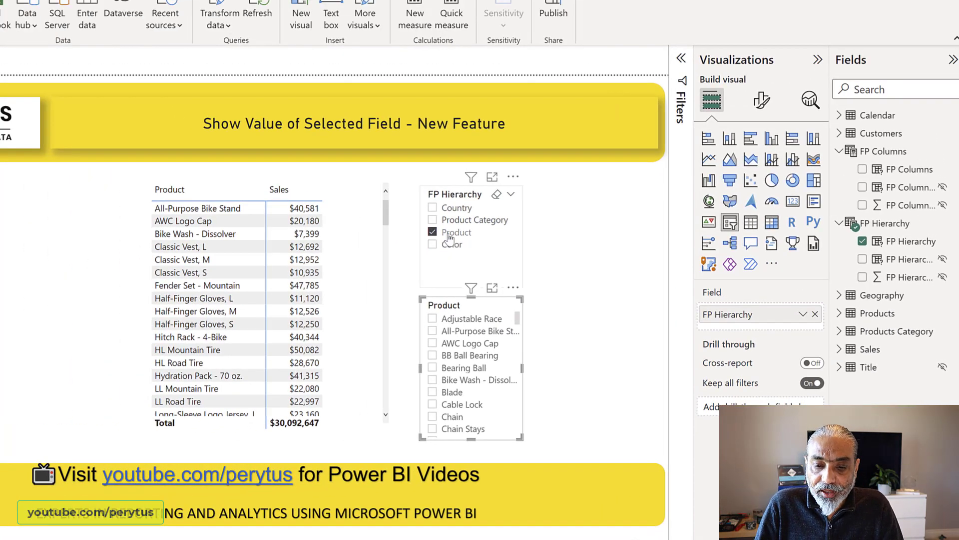
{"action": "left_click", "coordinate": [449, 208]}
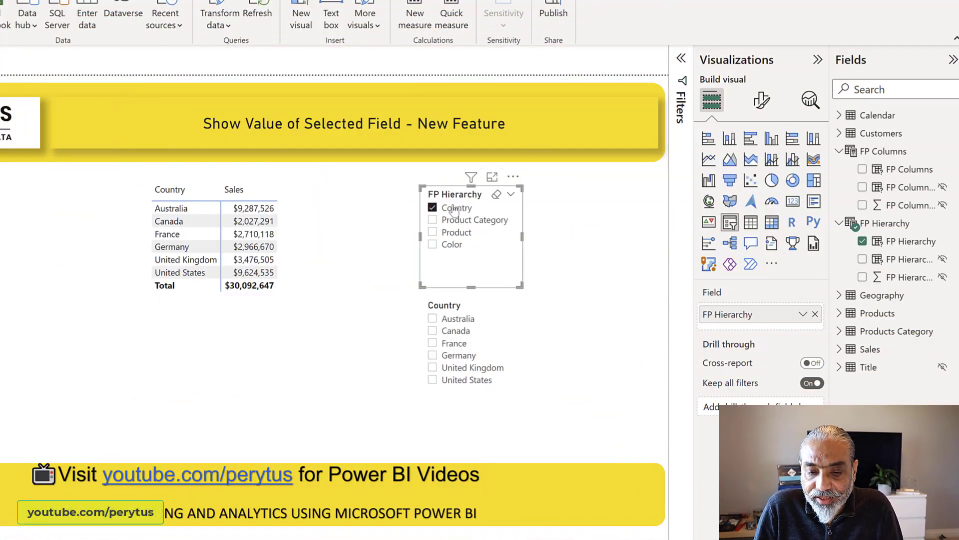
{"action": "left_click", "coordinate": [458, 233]}
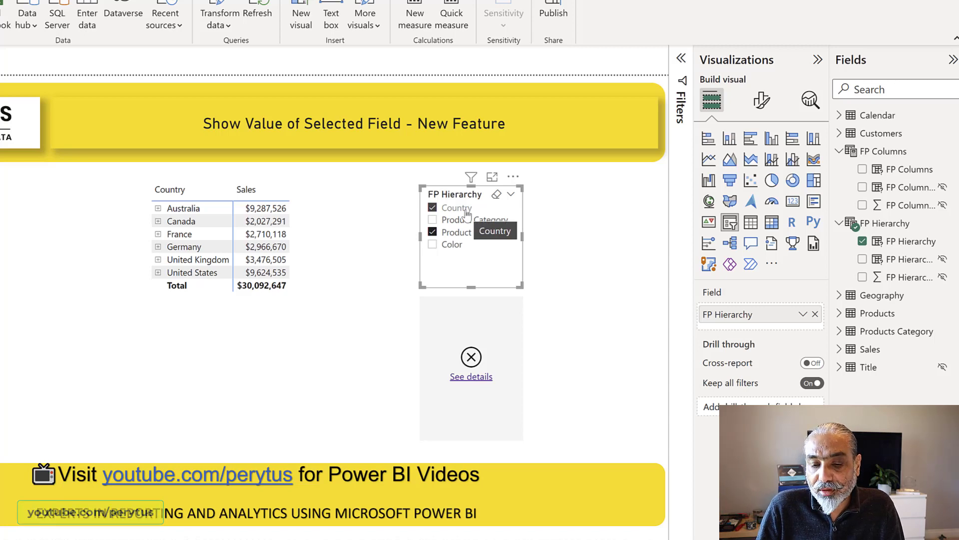
{"action": "left_click", "coordinate": [466, 214]}
{"action": "left_click", "coordinate": [452, 246]}
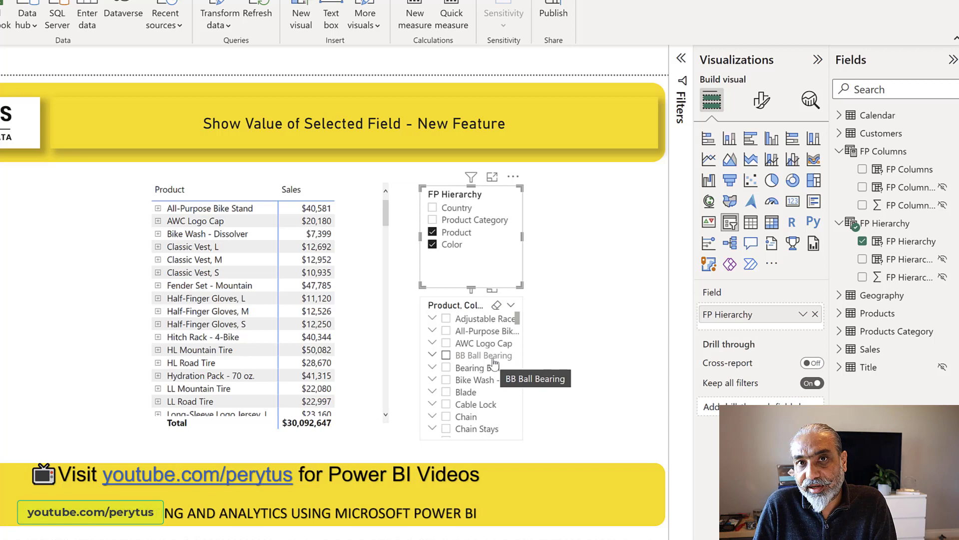
{"action": "left_click", "coordinate": [432, 245]}
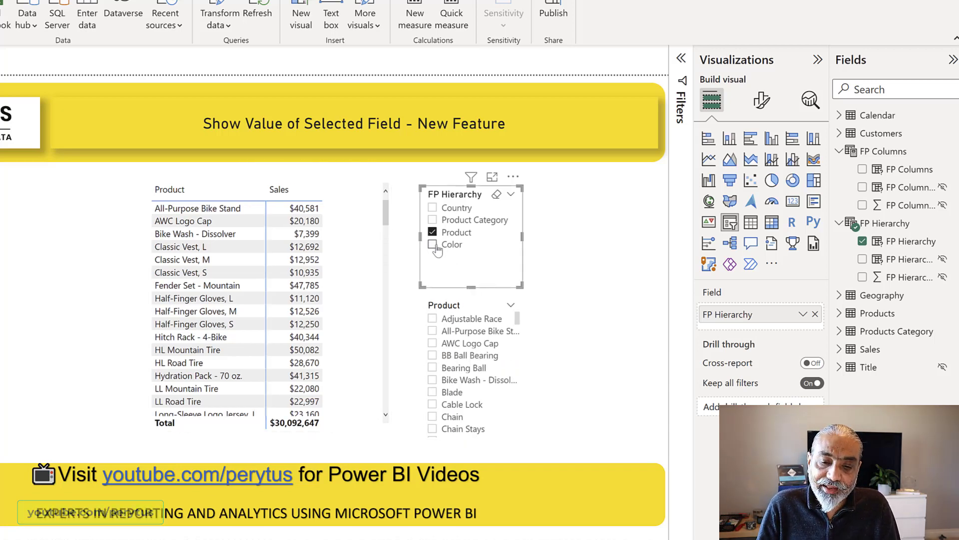
{"action": "left_click", "coordinate": [453, 210]}
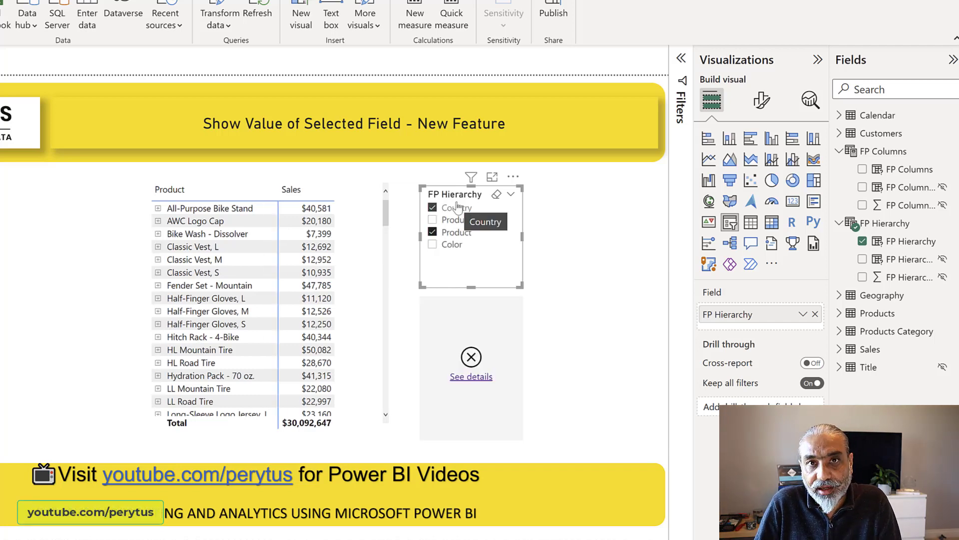
{"action": "left_click", "coordinate": [451, 235]}
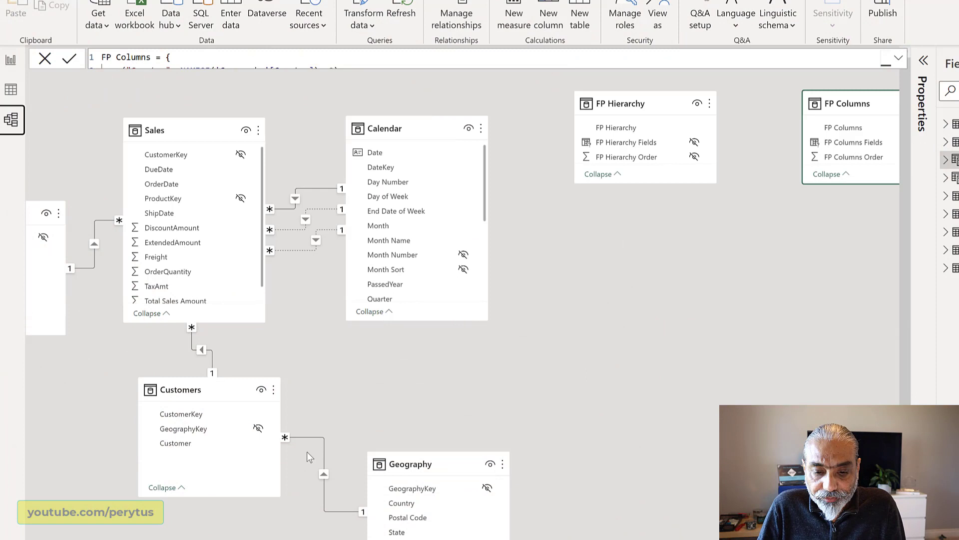
Scroll around the model diagram to inspect how Products, Sales, Customers and Geography are related.
{"action": "scroll", "coordinate": [489, 98], "scroll_direction": "left", "scroll_amount": 8}
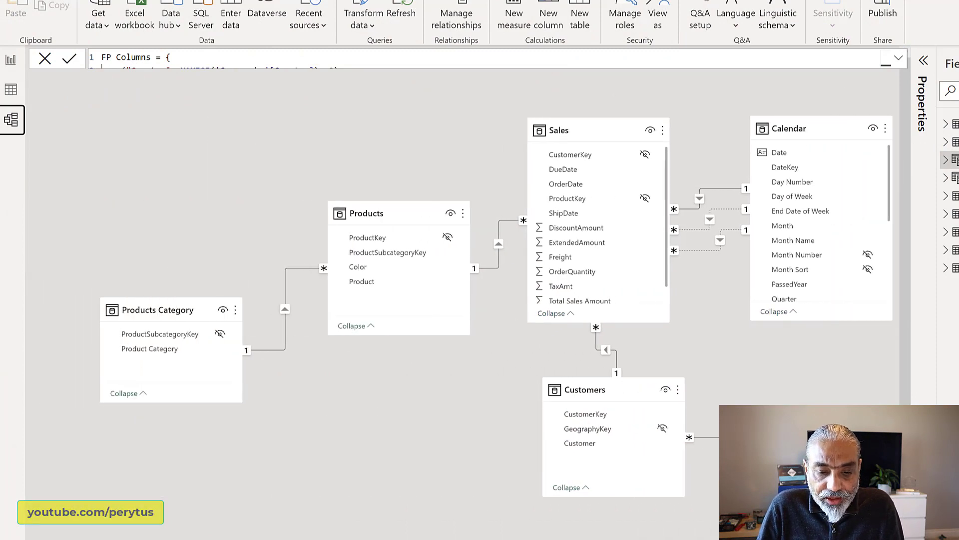
{"action": "scroll", "coordinate": [295, 225], "scroll_direction": "up", "scroll_amount": 3}
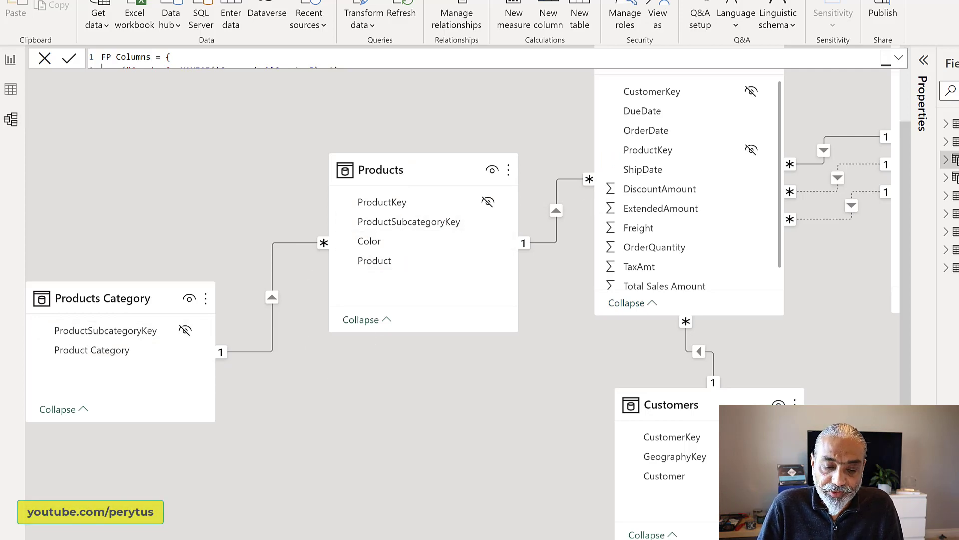
{"action": "scroll", "coordinate": [664, 371], "scroll_direction": "right", "scroll_amount": 8}
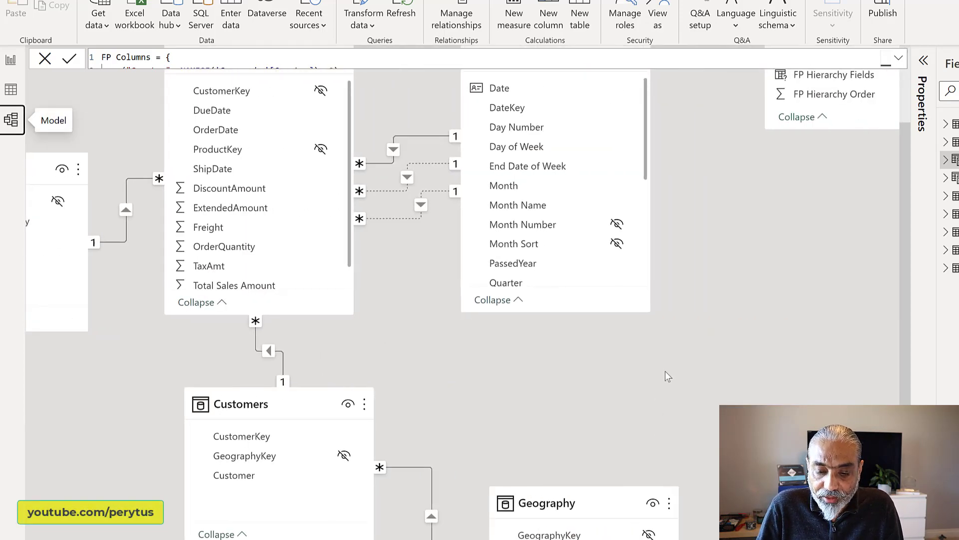
{"action": "scroll", "coordinate": [664, 371], "scroll_direction": "down", "scroll_amount": 3}
{"action": "scroll", "coordinate": [662, 370], "scroll_direction": "down", "scroll_amount": 1}
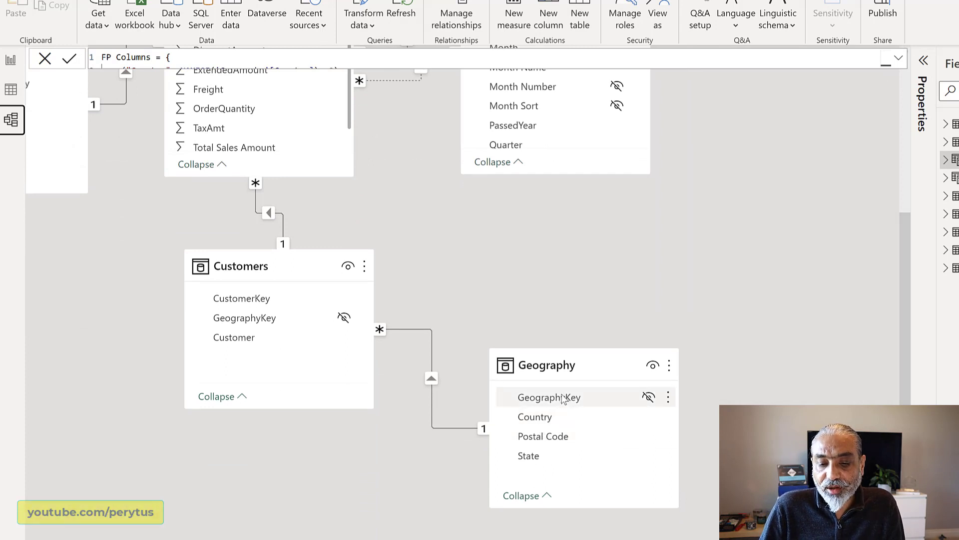
{"action": "scroll", "coordinate": [529, 274], "scroll_direction": "down", "scroll_amount": 2}
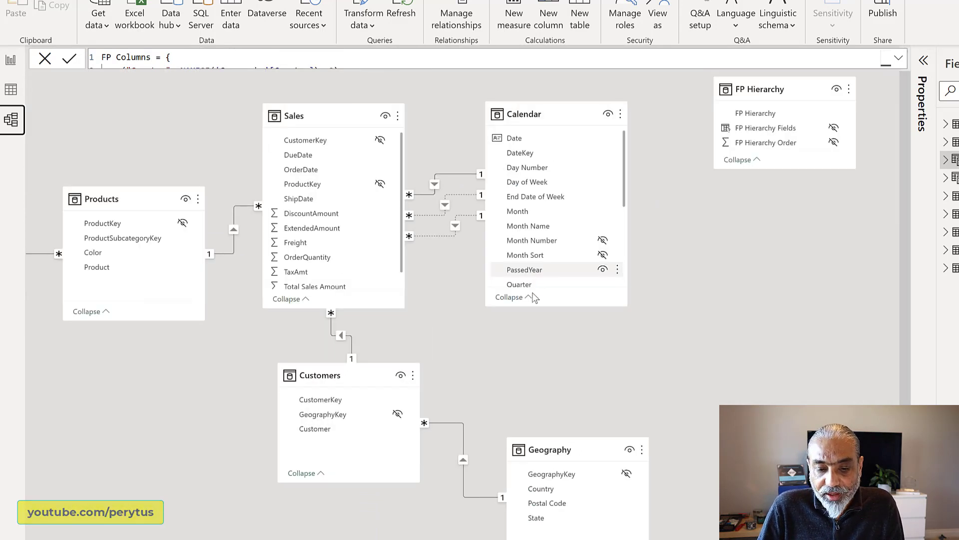
{"action": "scroll", "coordinate": [709, 446], "scroll_direction": "left", "scroll_amount": 2}
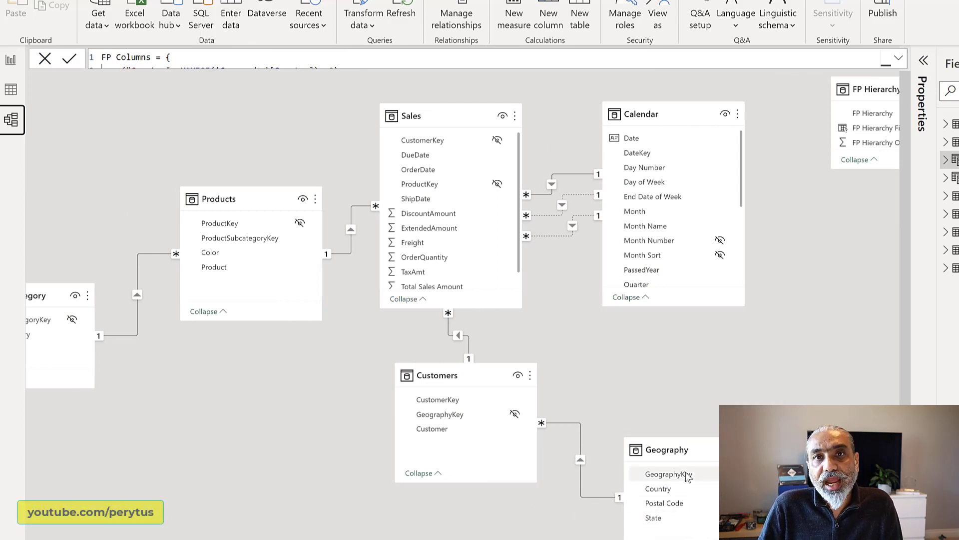
{"action": "scroll", "coordinate": [82, 335], "scroll_direction": "left", "scroll_amount": 1}
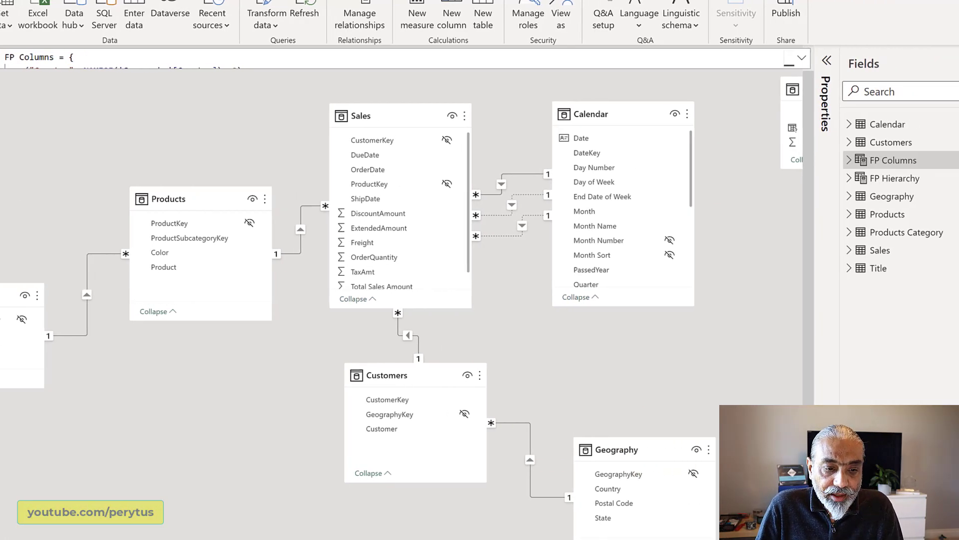
Back in Report view, add Product Category beside Country in FP Hierarchy and dismiss the display error.
{"action": "left_click", "coordinate": [10, 60]}
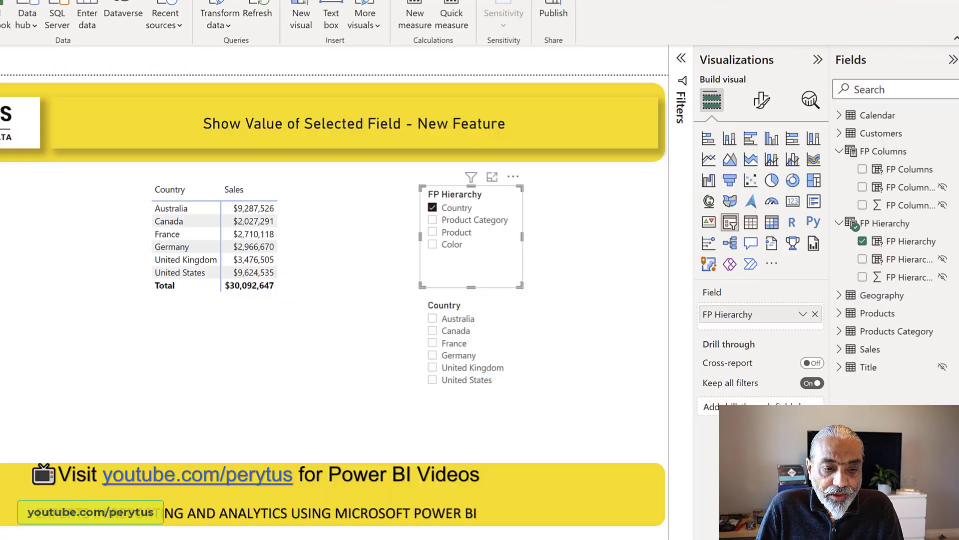
{"action": "left_click", "coordinate": [473, 220]}
{"action": "left_click", "coordinate": [471, 376]}
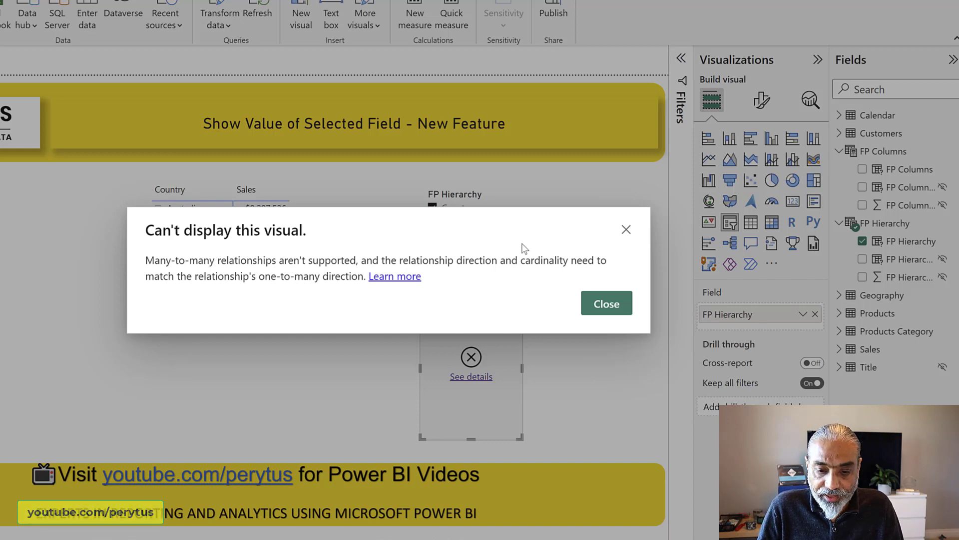
{"action": "left_click", "coordinate": [599, 306]}
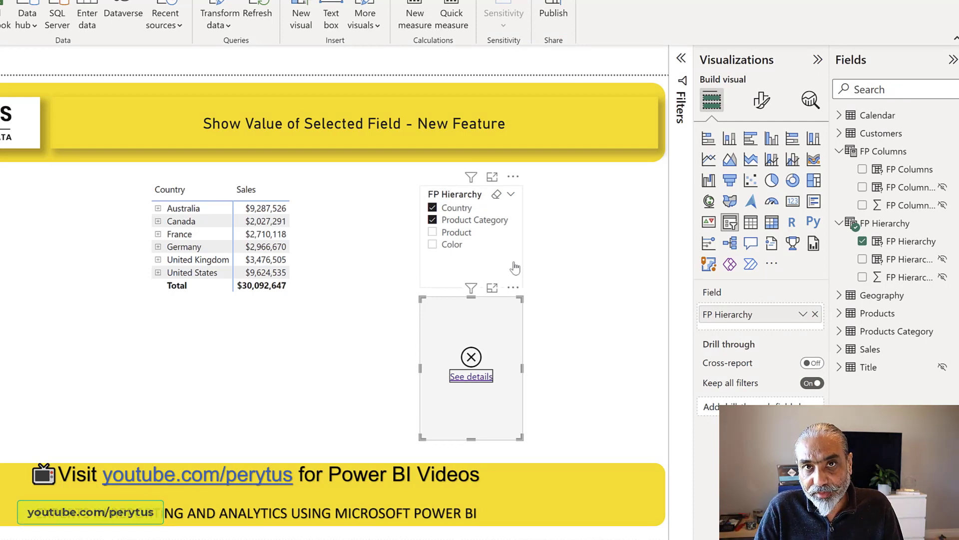
Remove Country from FP Hierarchy, then narrow the selection to Product only.
{"action": "left_click", "coordinate": [434, 207]}
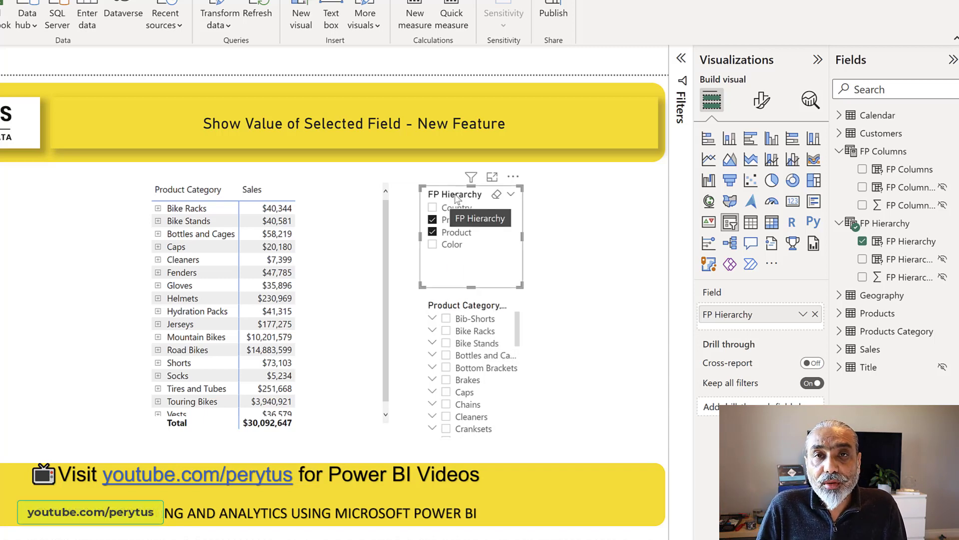
{"action": "left_click", "coordinate": [456, 232]}
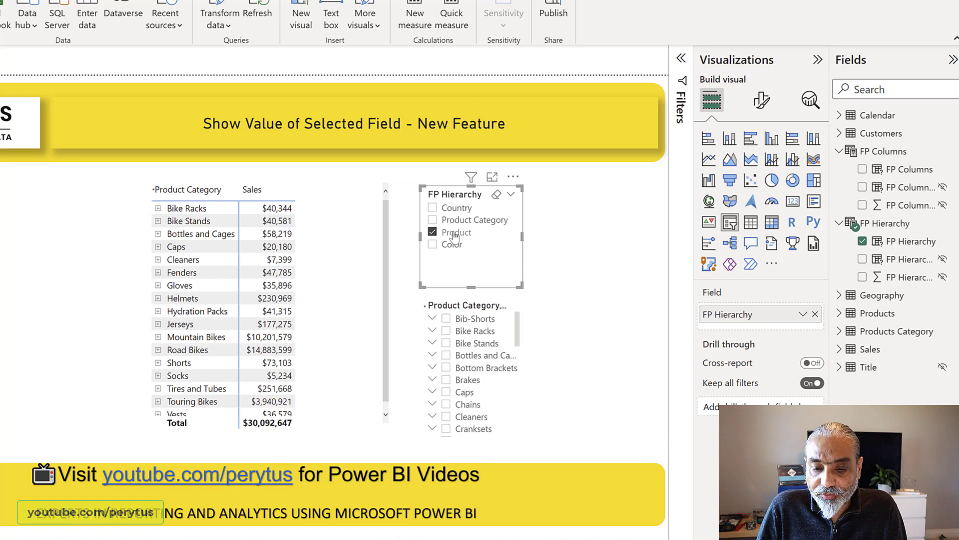